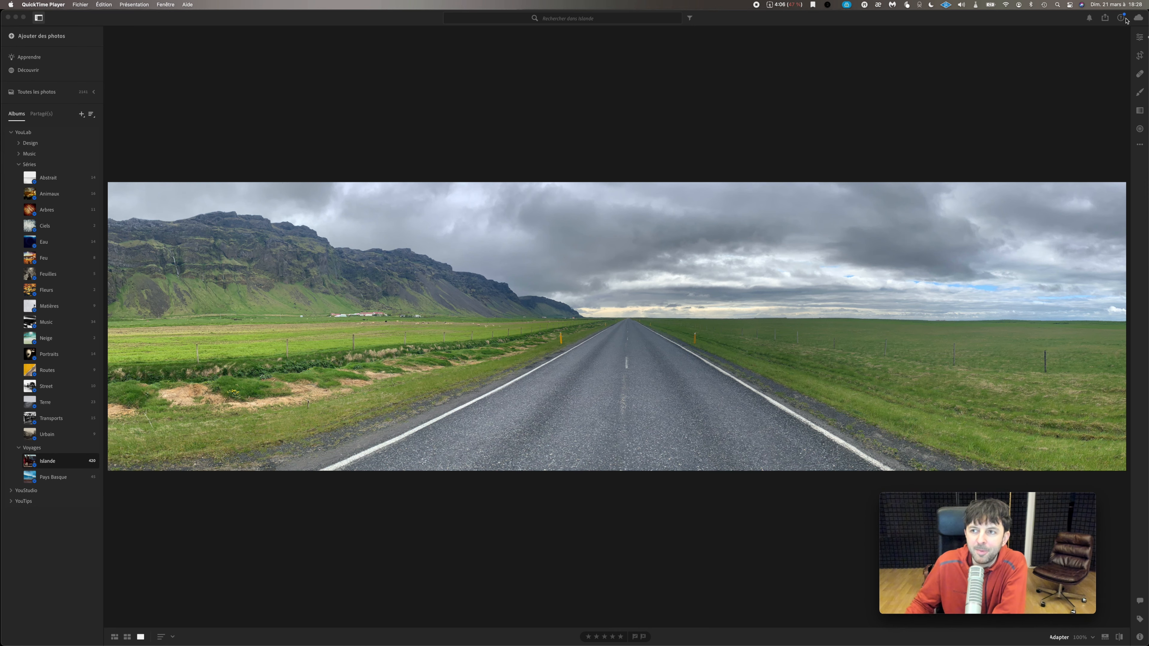
Add a linear gradient across the sky down to the horizon and set its exposure to about −1.4
{"action": "left_click", "coordinate": [1140, 37]}
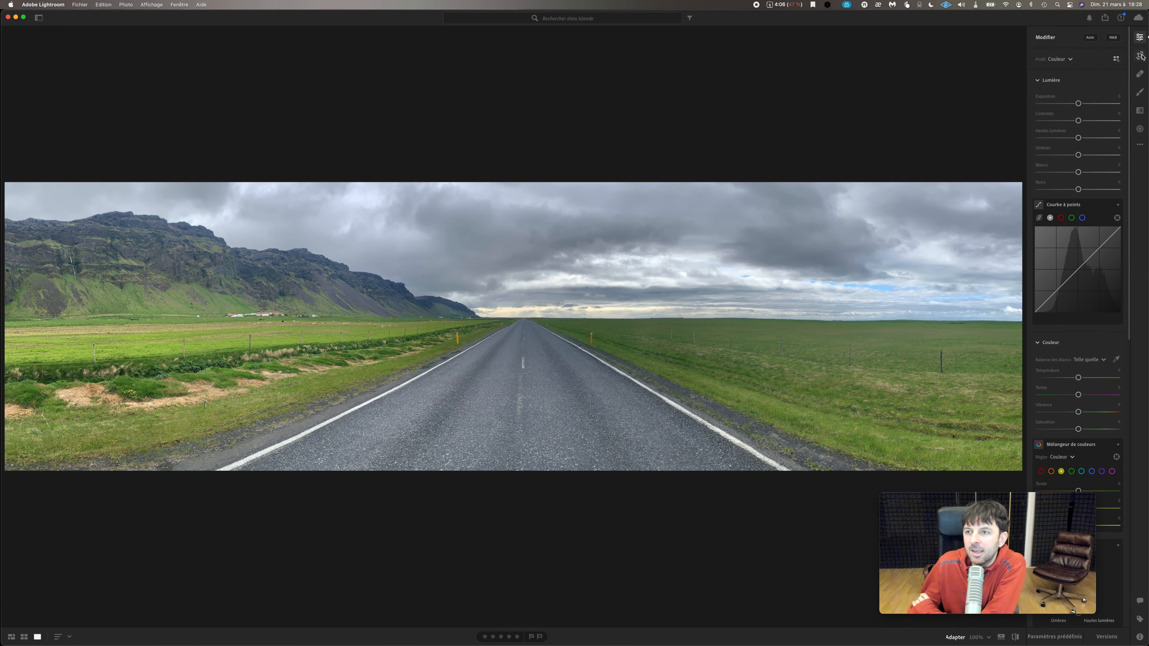
{"action": "left_click", "coordinate": [1140, 111]}
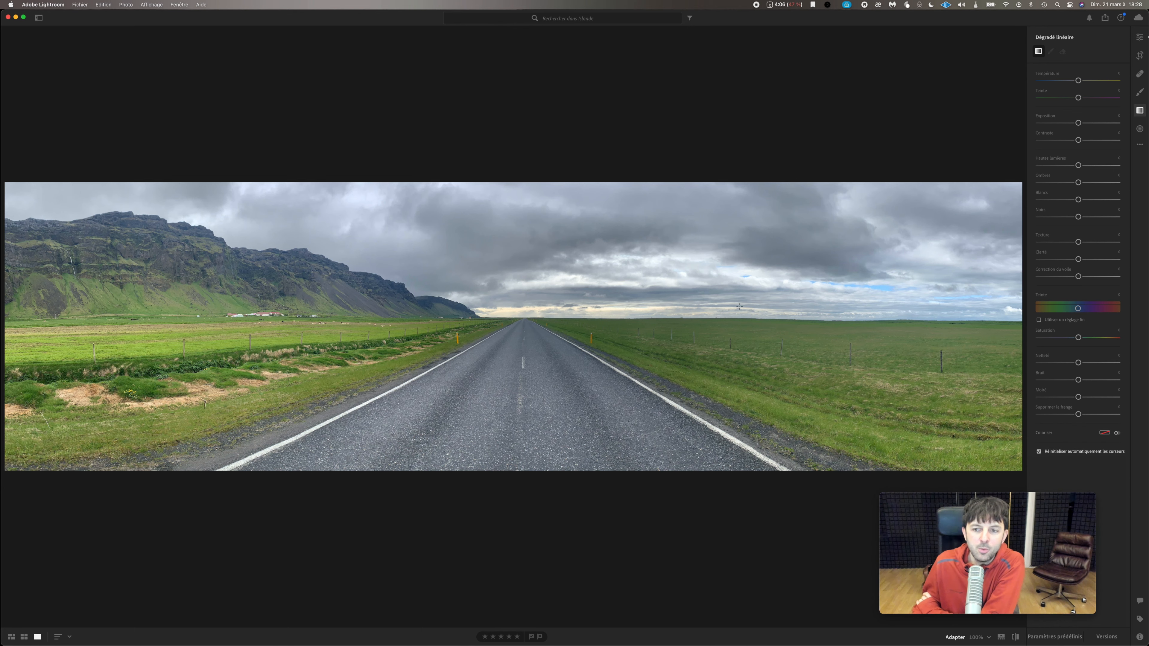
{"action": "left_click_drag", "start_coordinate": [660, 319], "coordinate": [670, 220]}
{"action": "left_click_drag", "start_coordinate": [668, 271], "coordinate": [523, 268]}
{"action": "left_click_drag", "start_coordinate": [528, 225], "coordinate": [522, 182]}
{"action": "left_click_drag", "start_coordinate": [1078, 97], "coordinate": [1077, 98]}
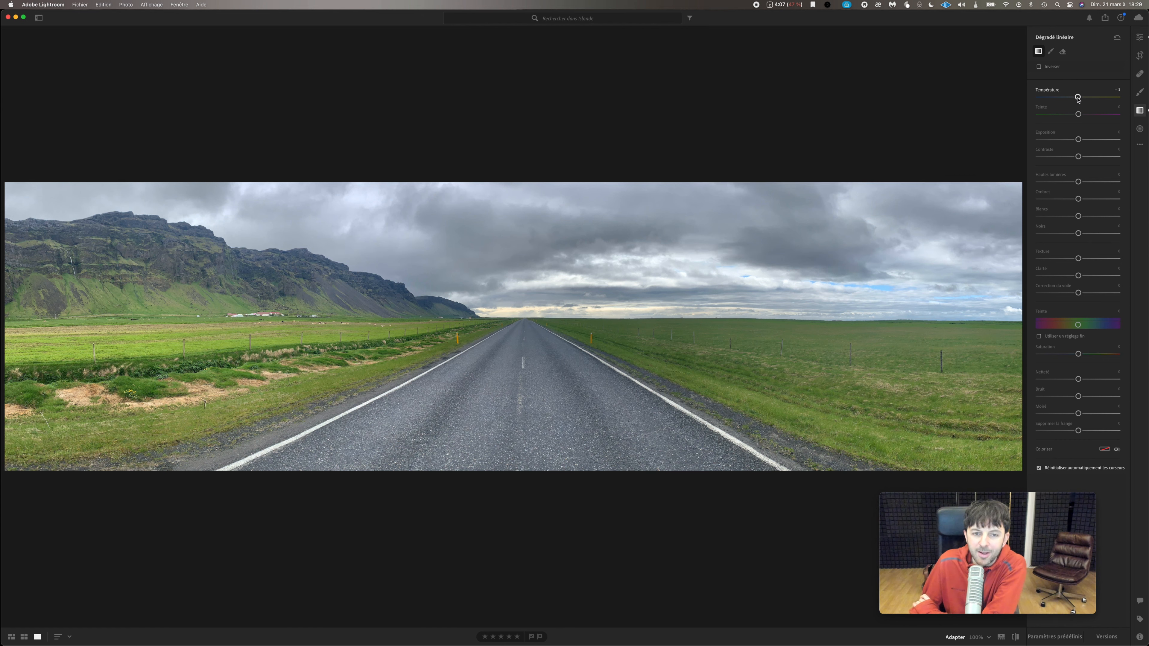
{"action": "left_click_drag", "start_coordinate": [1078, 140], "coordinate": [1063, 141]}
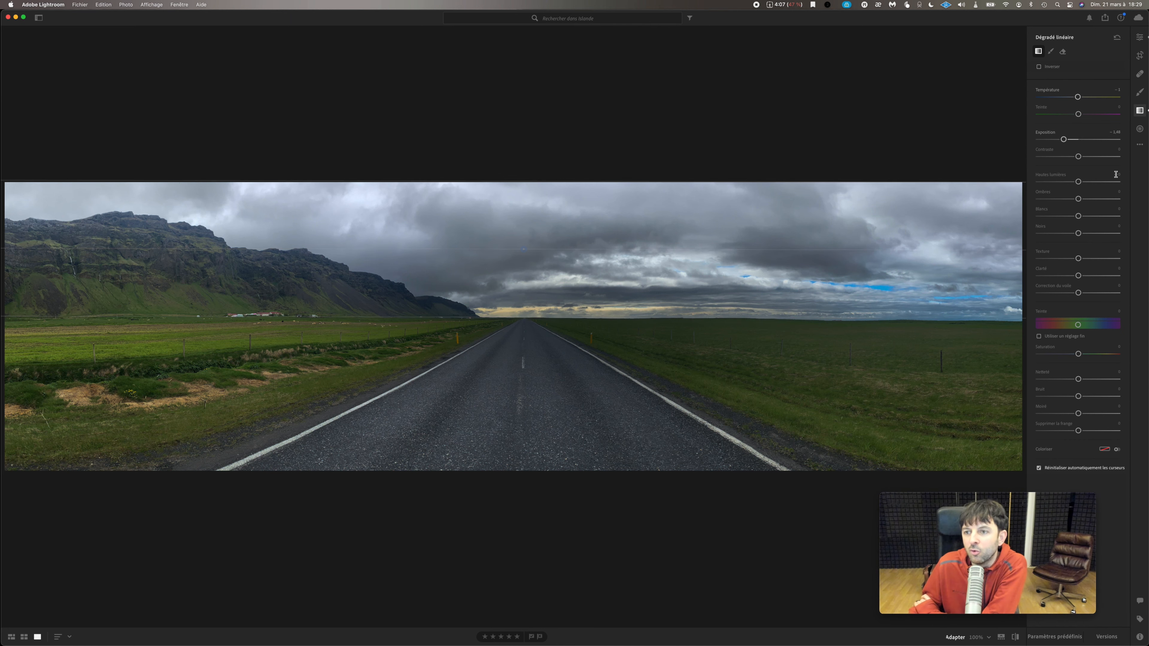
{"action": "left_click_drag", "start_coordinate": [1079, 233], "coordinate": [1079, 233]}
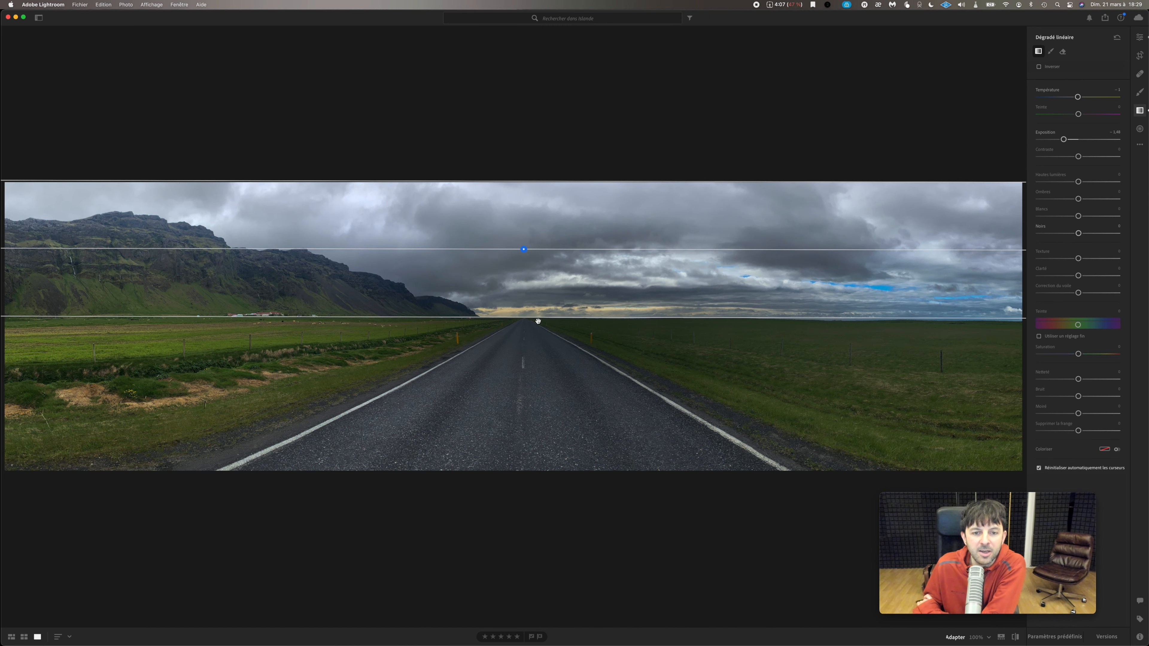
Add a second linear gradient over the road and fields with exposure about +2.3, extending its upper edge above the horizon
{"action": "mouse_move", "coordinate": [527, 322]}
{"action": "left_mouse_down"}
{"action": "mouse_move", "coordinate": [491, 316]}
{"action": "mouse_move", "coordinate": [532, 293]}
{"action": "mouse_move", "coordinate": [519, 462]}
{"action": "mouse_move", "coordinate": [520, 321]}
{"action": "left_mouse_up"}
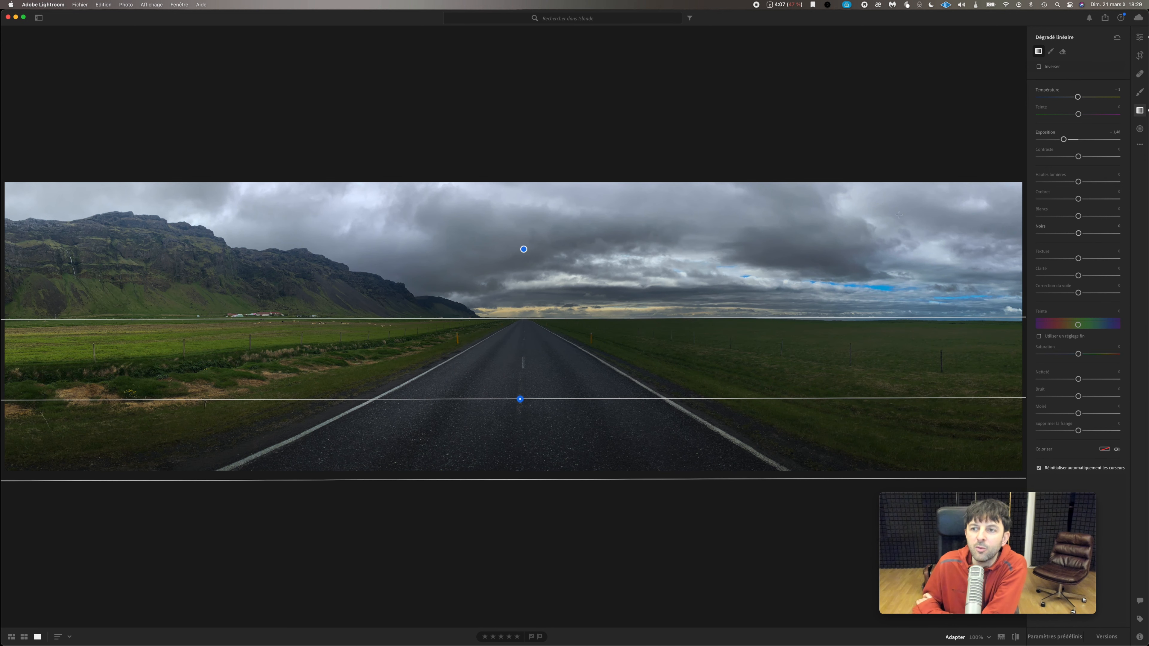
{"action": "left_click_drag", "start_coordinate": [1064, 139], "coordinate": [1104, 138]}
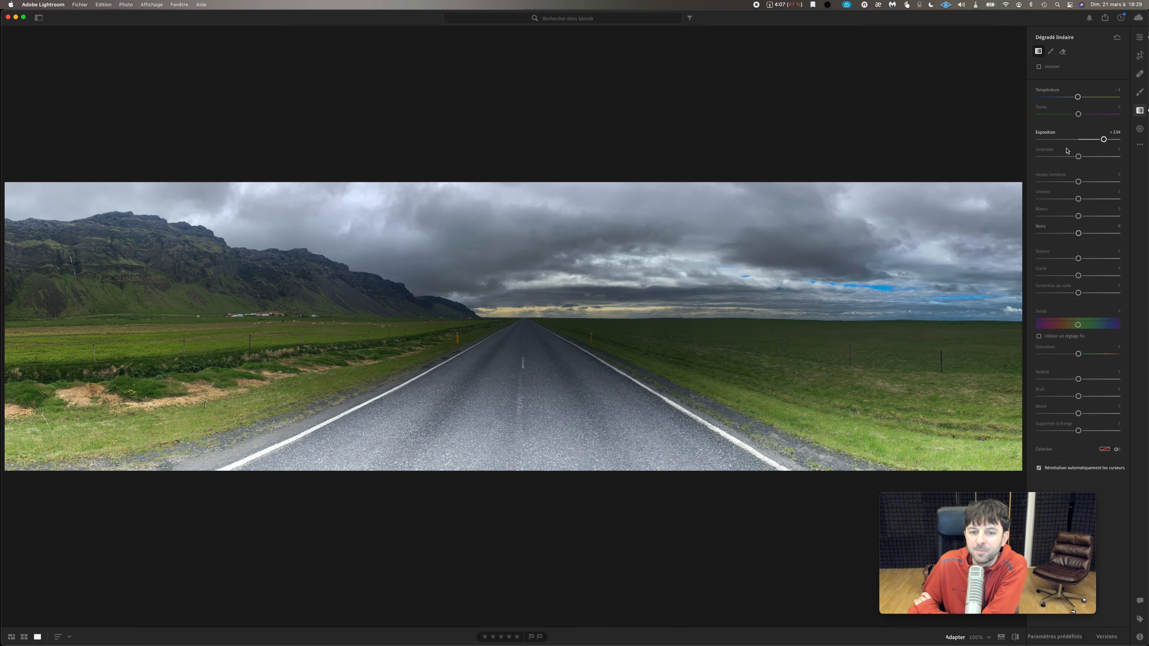
{"action": "left_click_drag", "start_coordinate": [524, 321], "coordinate": [519, 270]}
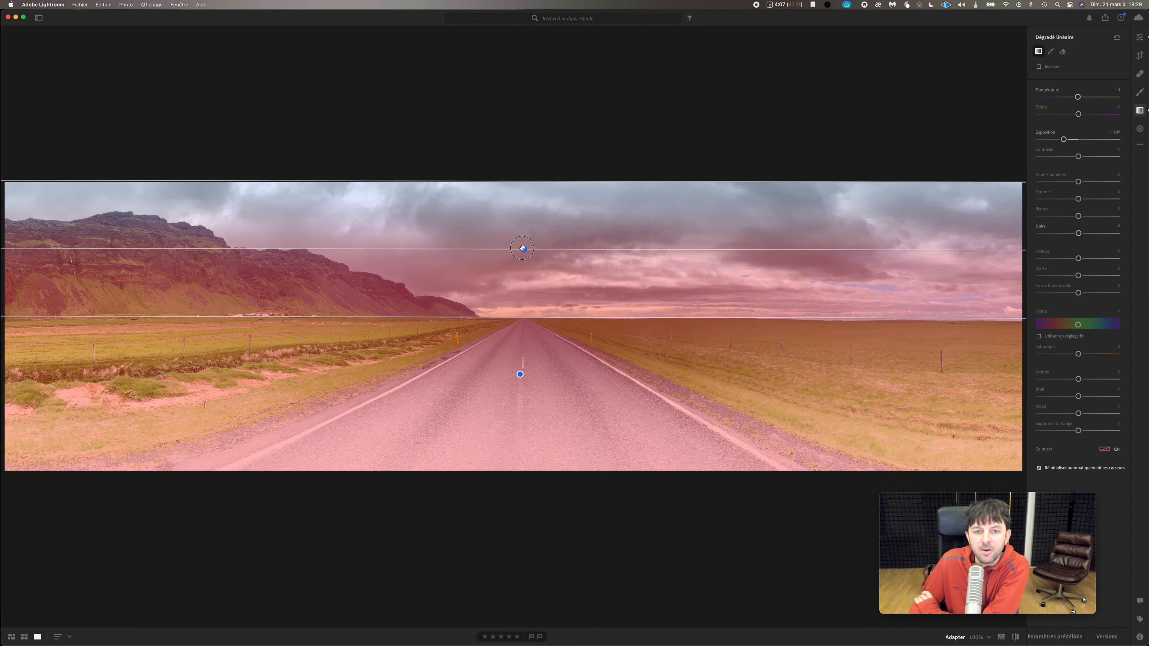
Shift the sky gradient slightly upward and darken its exposure to about −1.6
{"action": "left_click", "coordinate": [523, 249]}
{"action": "mouse_move", "coordinate": [524, 249]}
{"action": "left_mouse_down"}
{"action": "mouse_move", "coordinate": [523, 227]}
{"action": "mouse_move", "coordinate": [524, 243]}
{"action": "left_mouse_up"}
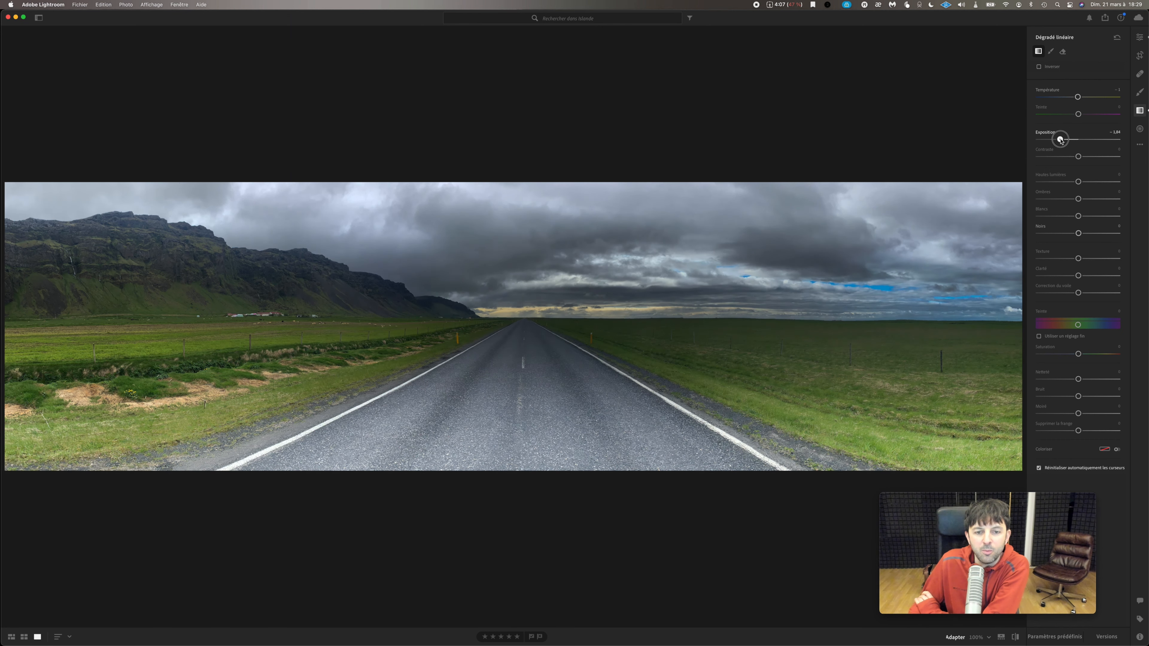
{"action": "left_click_drag", "start_coordinate": [1064, 140], "coordinate": [1062, 141]}
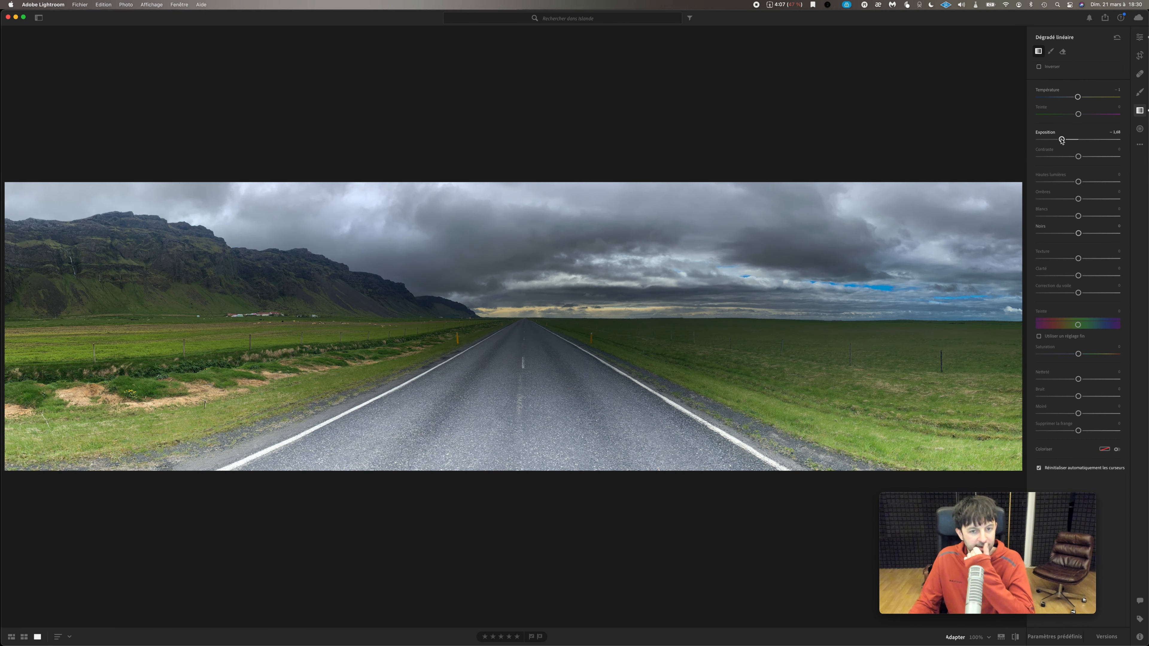
Slightly reduce the foreground gradient's saturation, then move it up a little and align its upper edge with the horizon
{"action": "left_click", "coordinate": [521, 374]}
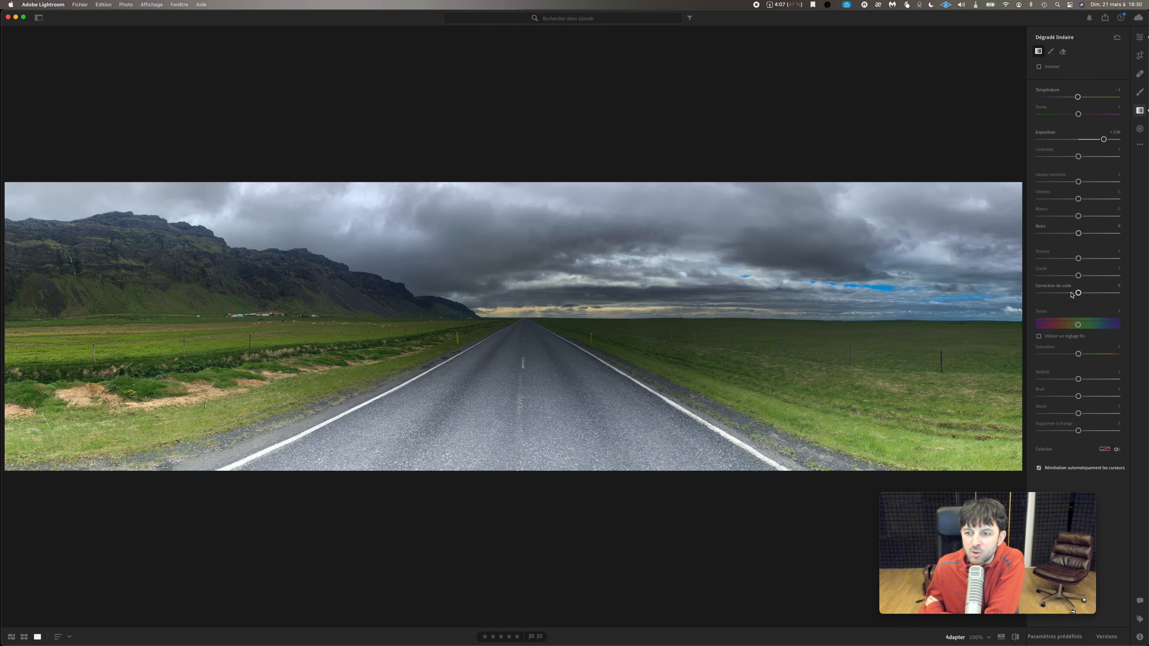
{"action": "mouse_move", "coordinate": [1078, 354]}
{"action": "left_mouse_down"}
{"action": "mouse_move", "coordinate": [1007, 352]}
{"action": "mouse_move", "coordinate": [1075, 353]}
{"action": "left_mouse_up"}
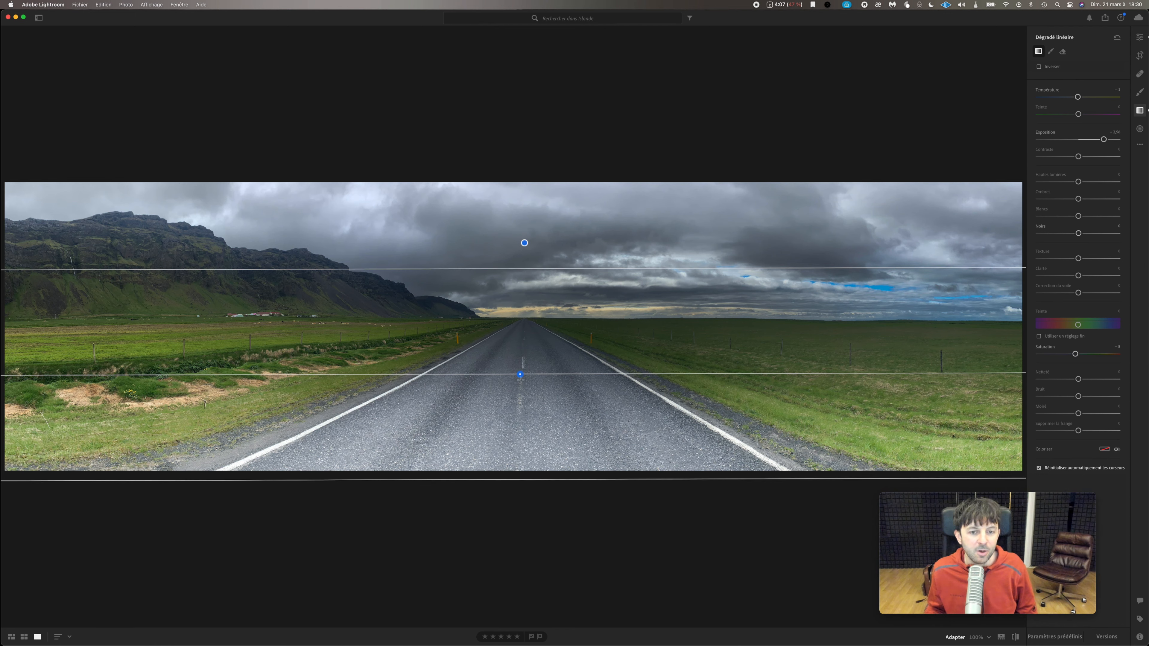
{"action": "mouse_move", "coordinate": [521, 374]}
{"action": "left_mouse_down"}
{"action": "mouse_move", "coordinate": [517, 415]}
{"action": "mouse_move", "coordinate": [523, 364]}
{"action": "left_mouse_up"}
{"action": "left_click_drag", "start_coordinate": [531, 257], "coordinate": [524, 317]}
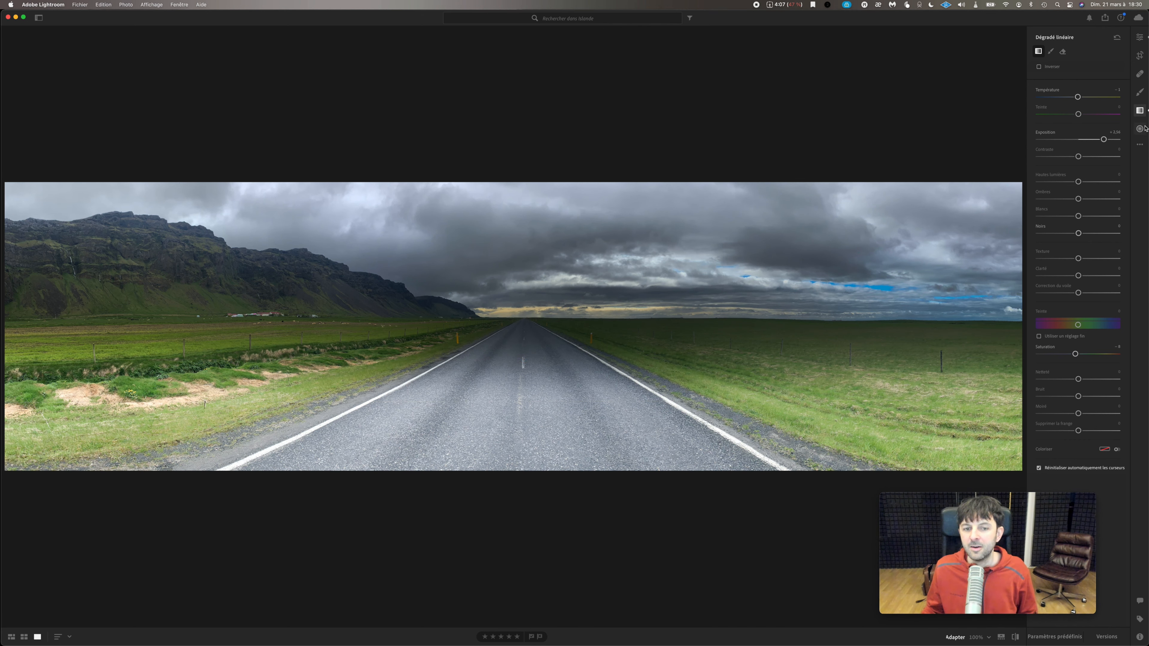
Raise the whole photo's contrast to about +27 and lower its exposure to about −0.2
{"action": "left_click", "coordinate": [1140, 37]}
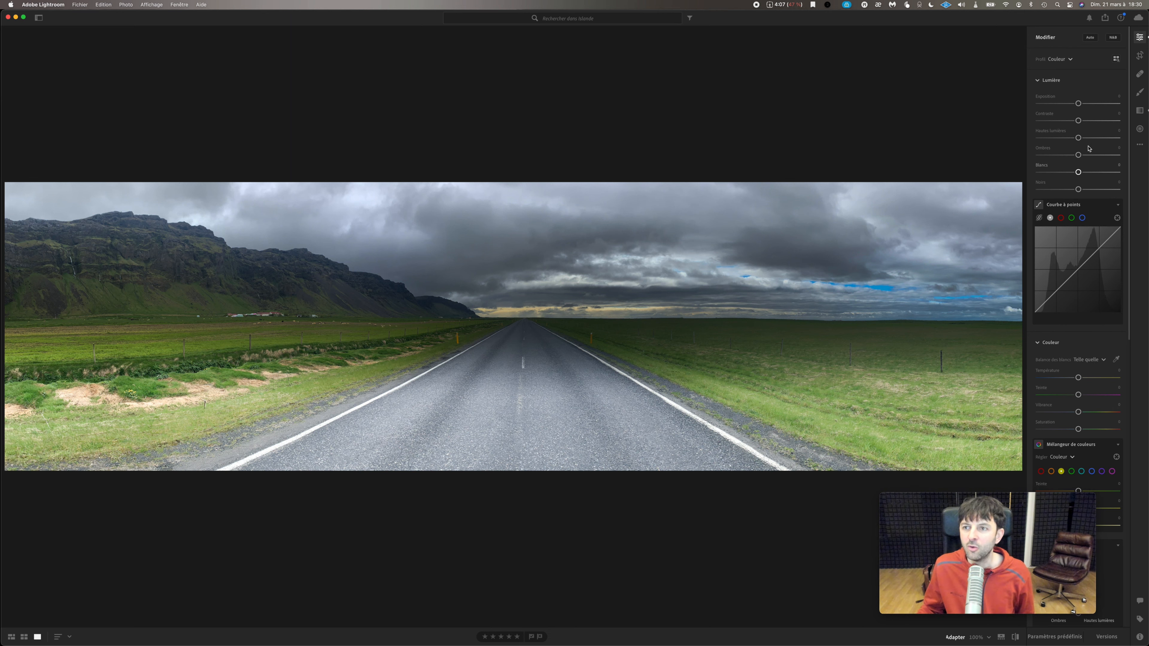
{"action": "left_click_drag", "start_coordinate": [1079, 122], "coordinate": [1090, 122]}
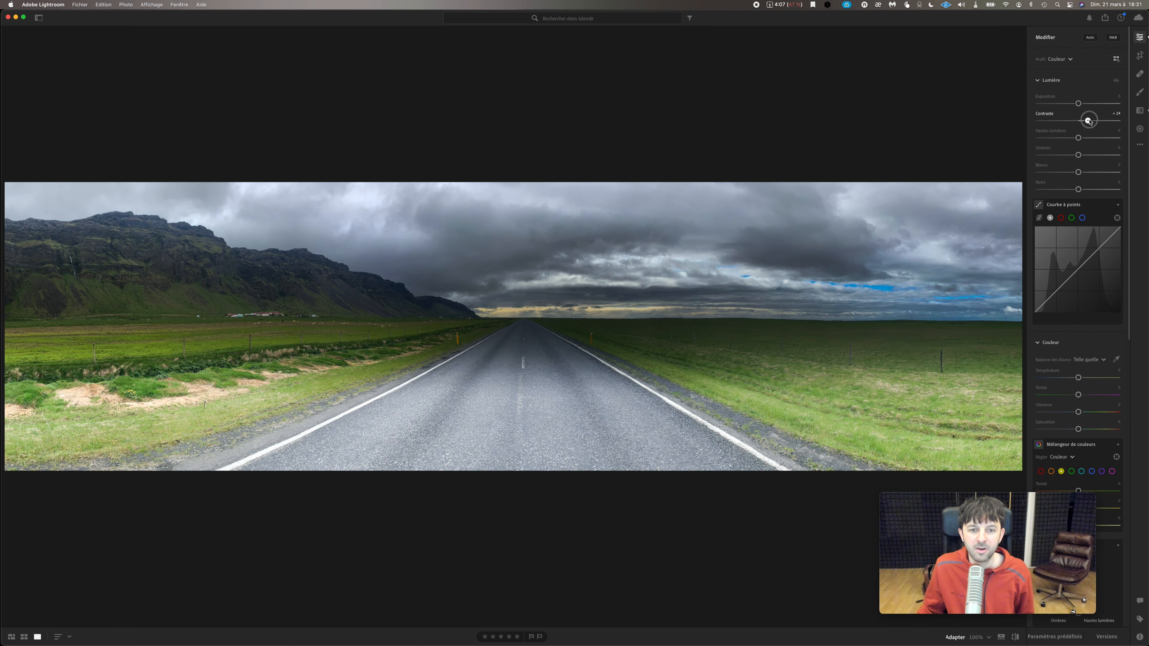
{"action": "left_click_drag", "start_coordinate": [1078, 104], "coordinate": [1077, 105]}
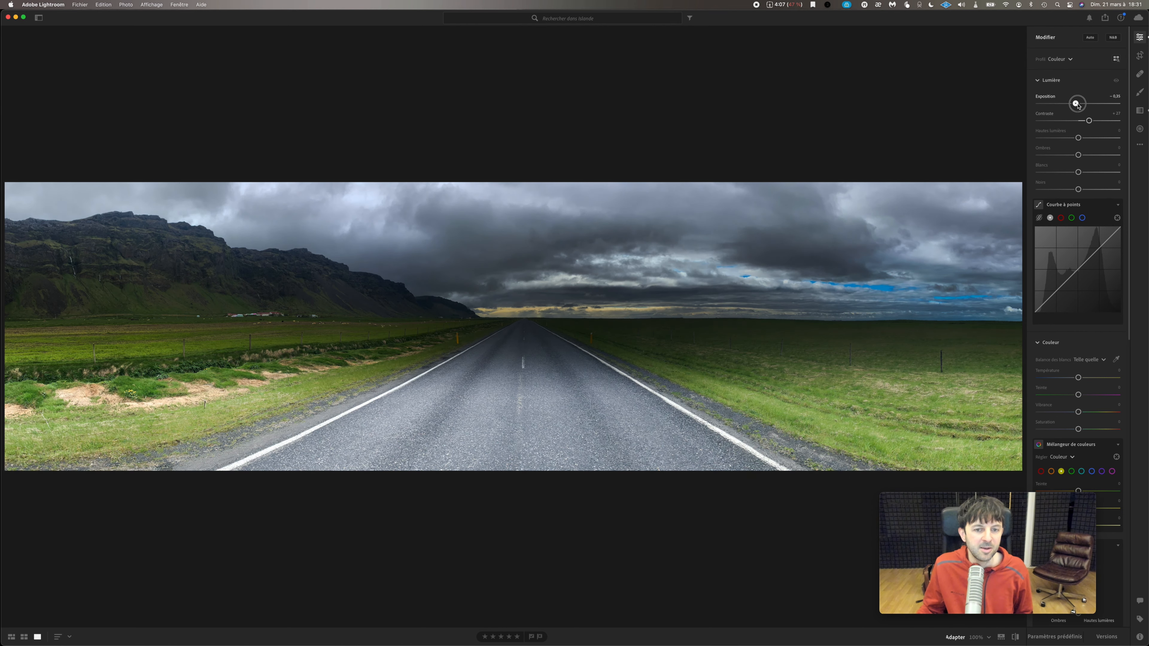
Warm the sky's linear gradient by setting its temperature to about +29
{"action": "left_click", "coordinate": [1140, 111]}
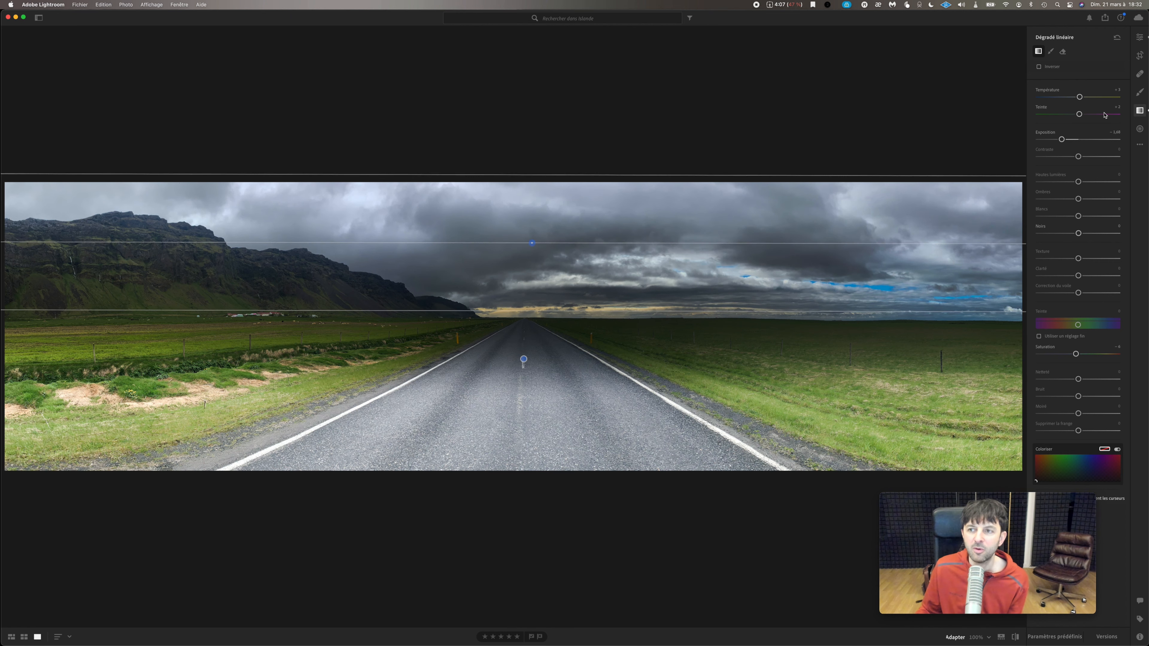
{"action": "left_click", "coordinate": [1140, 112]}
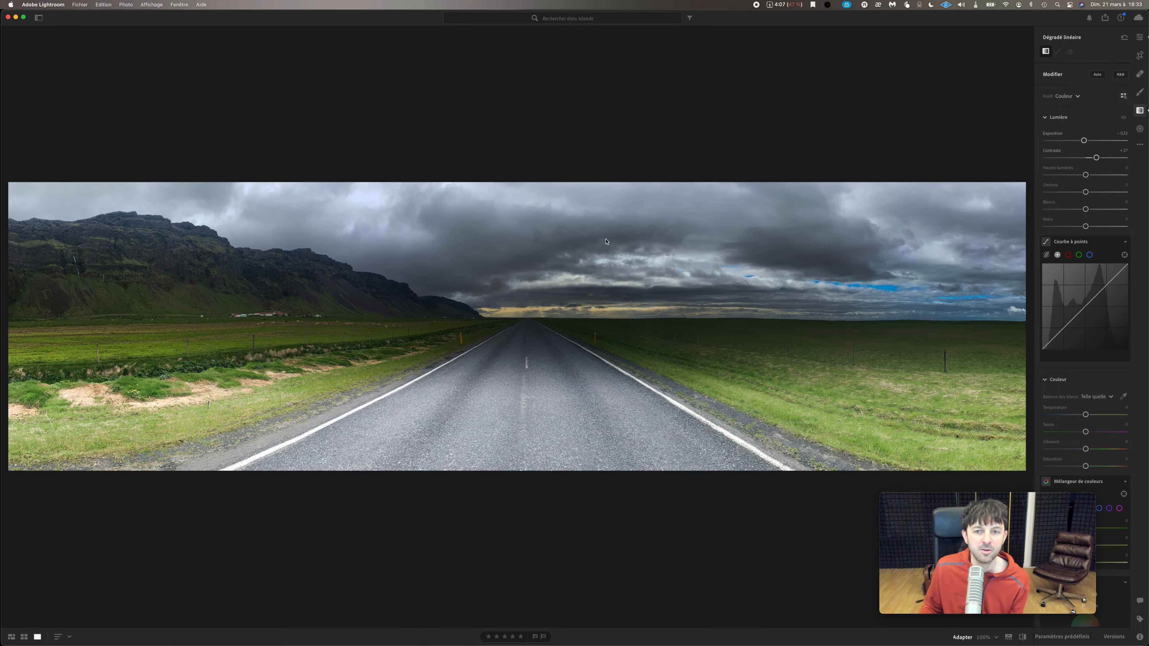
{"action": "left_click_drag", "start_coordinate": [531, 243], "coordinate": [523, 358]}
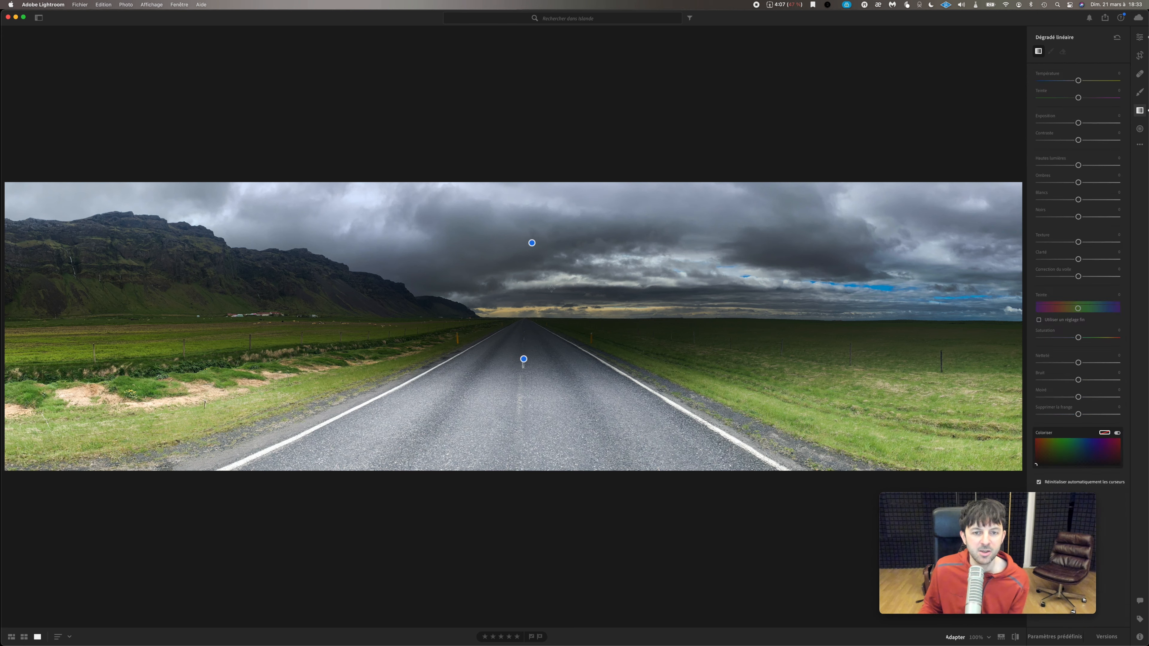
{"action": "left_click", "coordinate": [532, 243]}
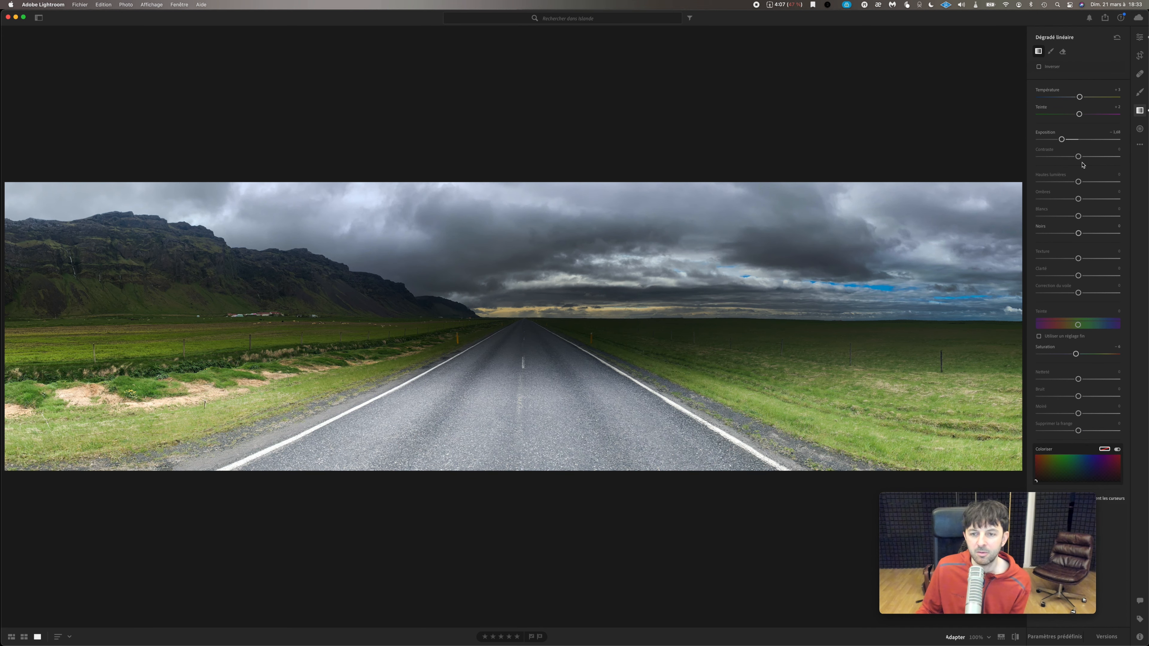
{"action": "left_click_drag", "start_coordinate": [1079, 97], "coordinate": [1091, 98]}
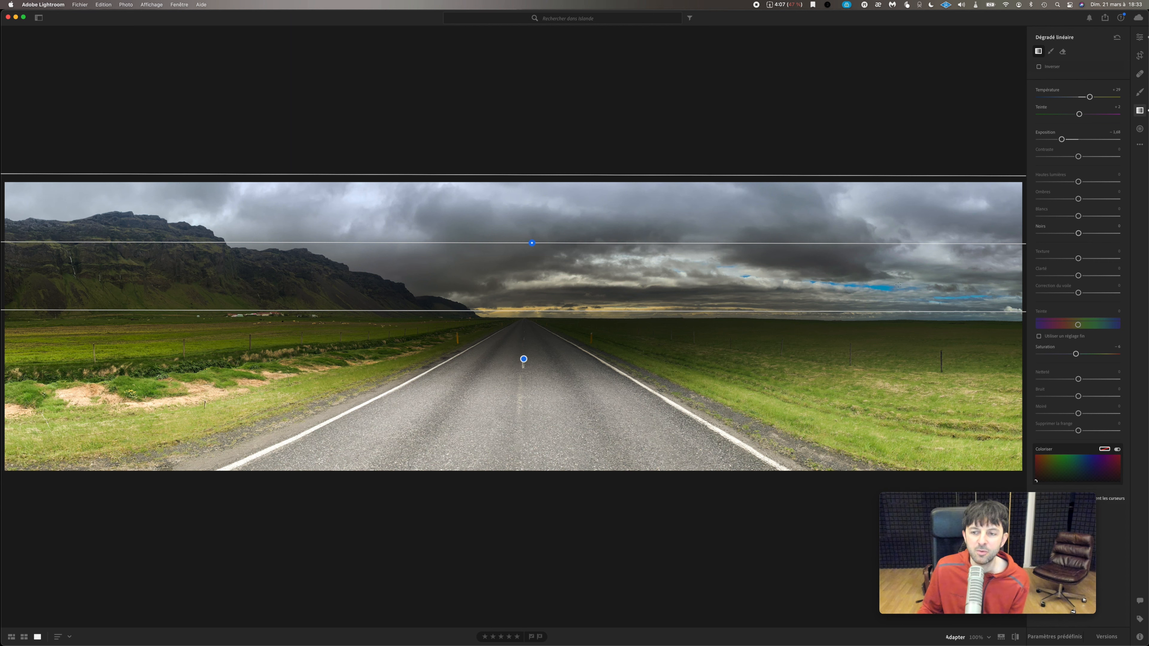
Place a wide, flat radial gradient over the blue sky patches above the horizon to the right of the road
{"action": "left_click", "coordinate": [1140, 129]}
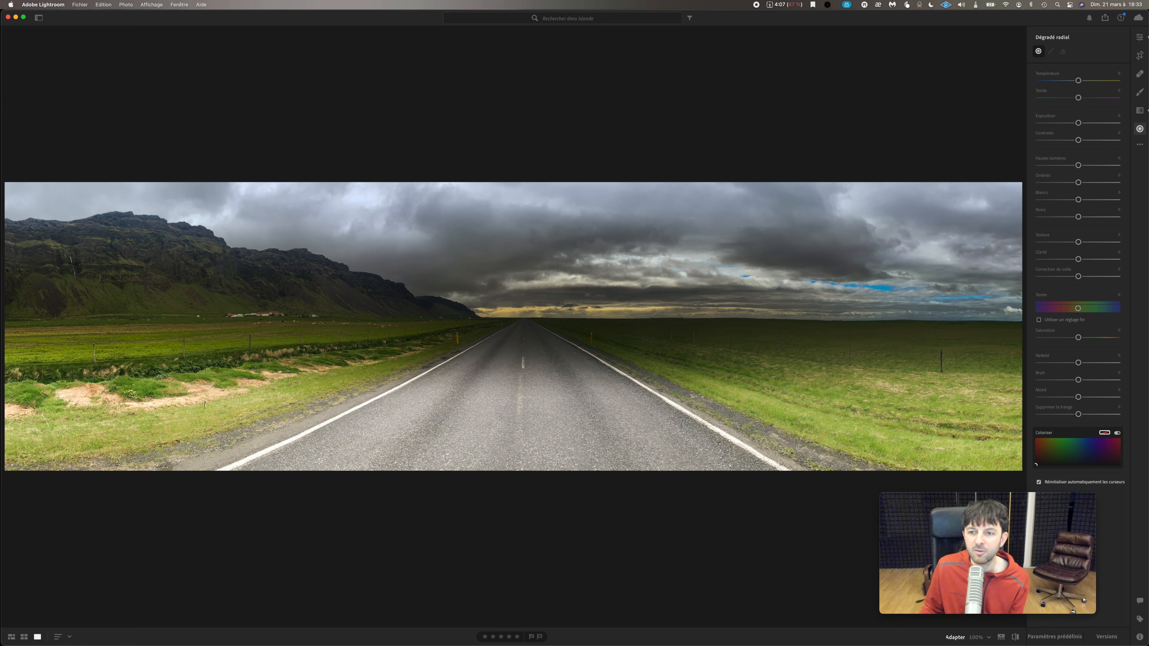
{"action": "left_click_drag", "start_coordinate": [978, 308], "coordinate": [845, 326]}
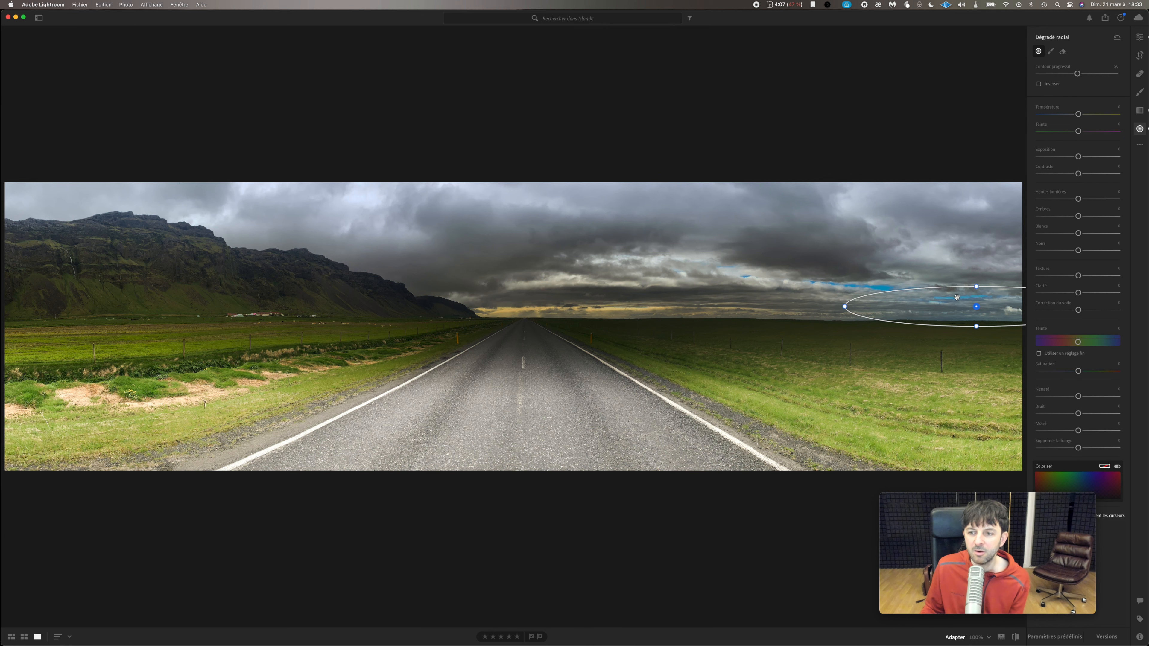
{"action": "left_click_drag", "start_coordinate": [978, 307], "coordinate": [887, 289]}
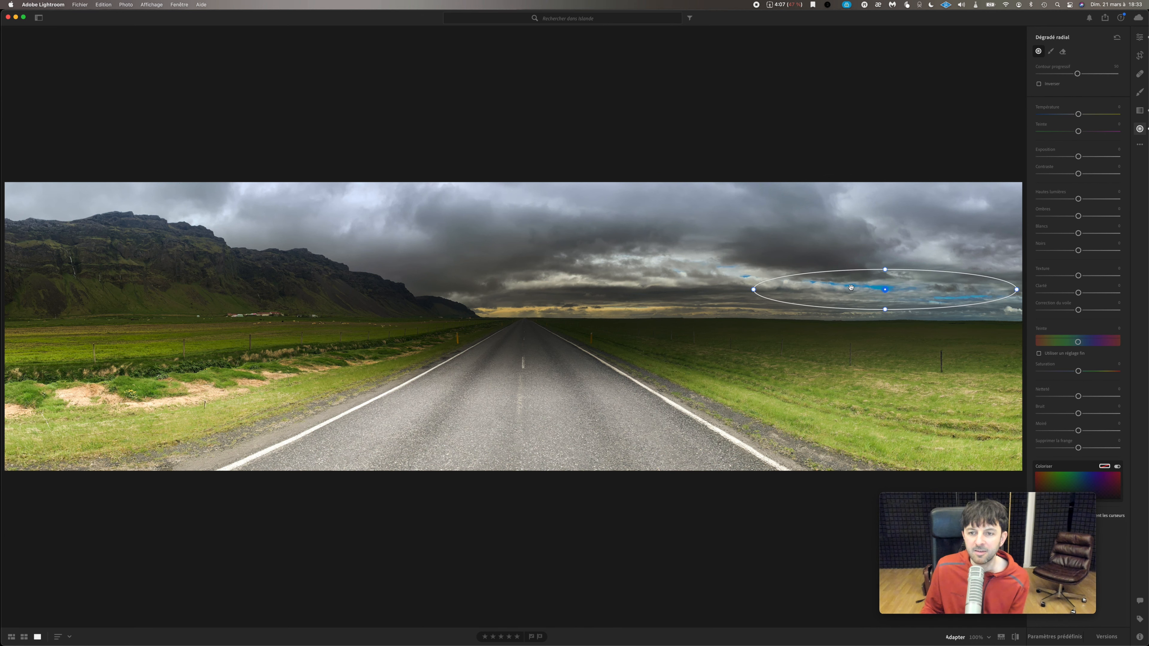
{"action": "left_click_drag", "start_coordinate": [756, 288], "coordinate": [684, 290]}
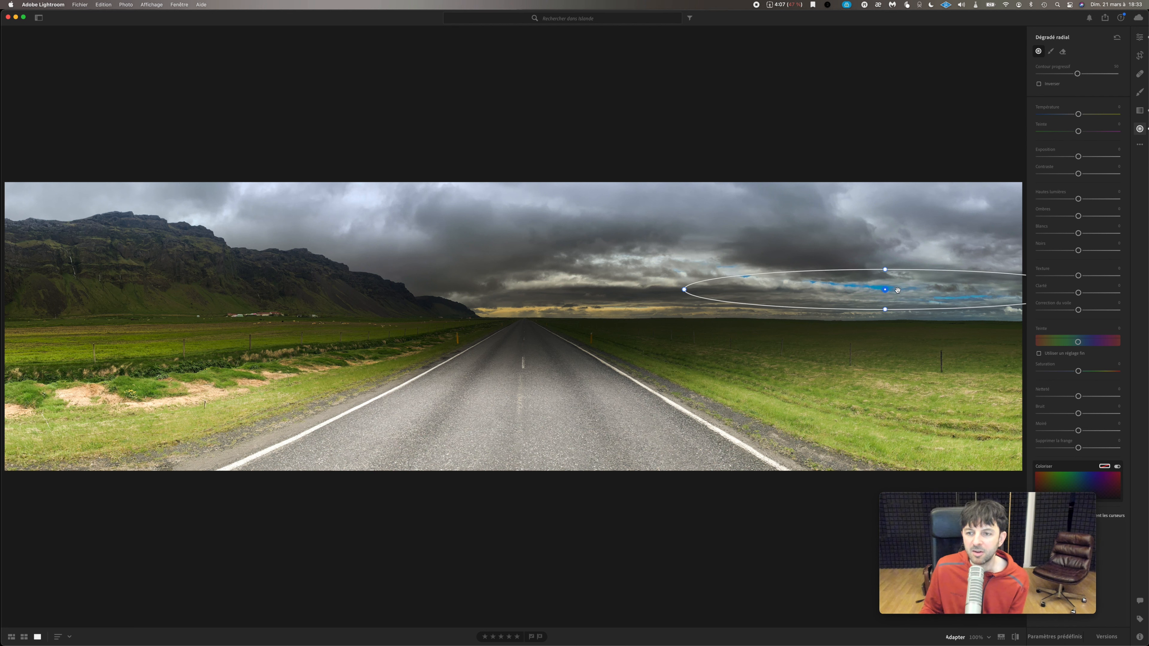
{"action": "left_click_drag", "start_coordinate": [885, 288], "coordinate": [864, 284]}
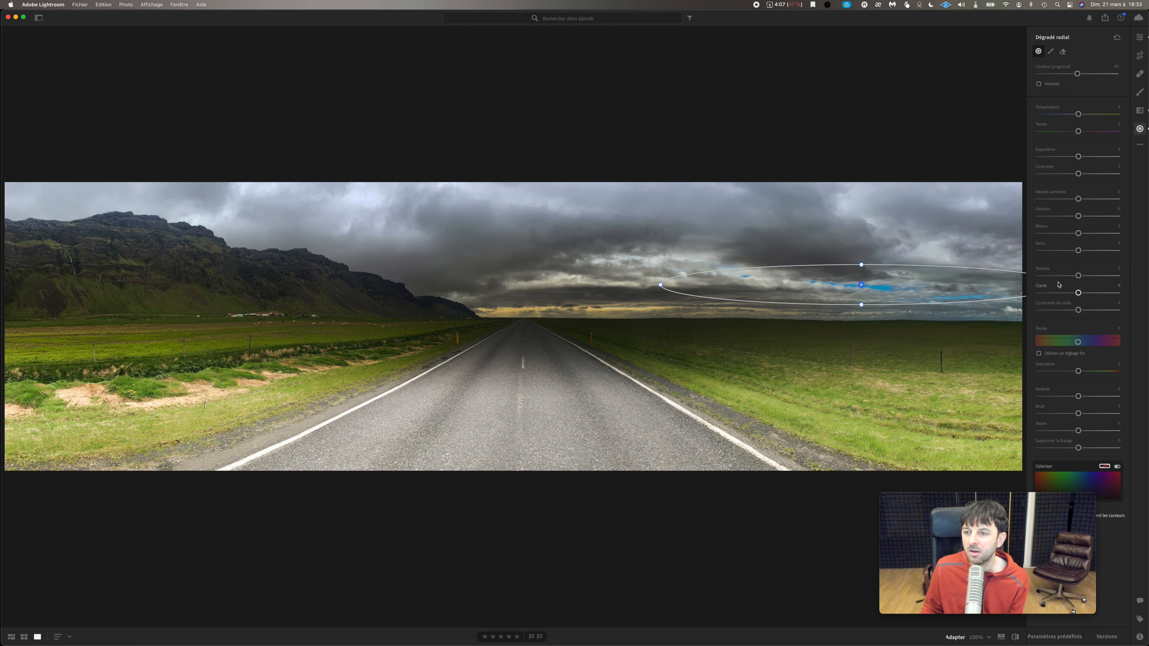
Set the radial gradient's saturation to about −60 and compare the photo with its original
{"action": "left_click_drag", "start_coordinate": [1078, 371], "coordinate": [1054, 374]}
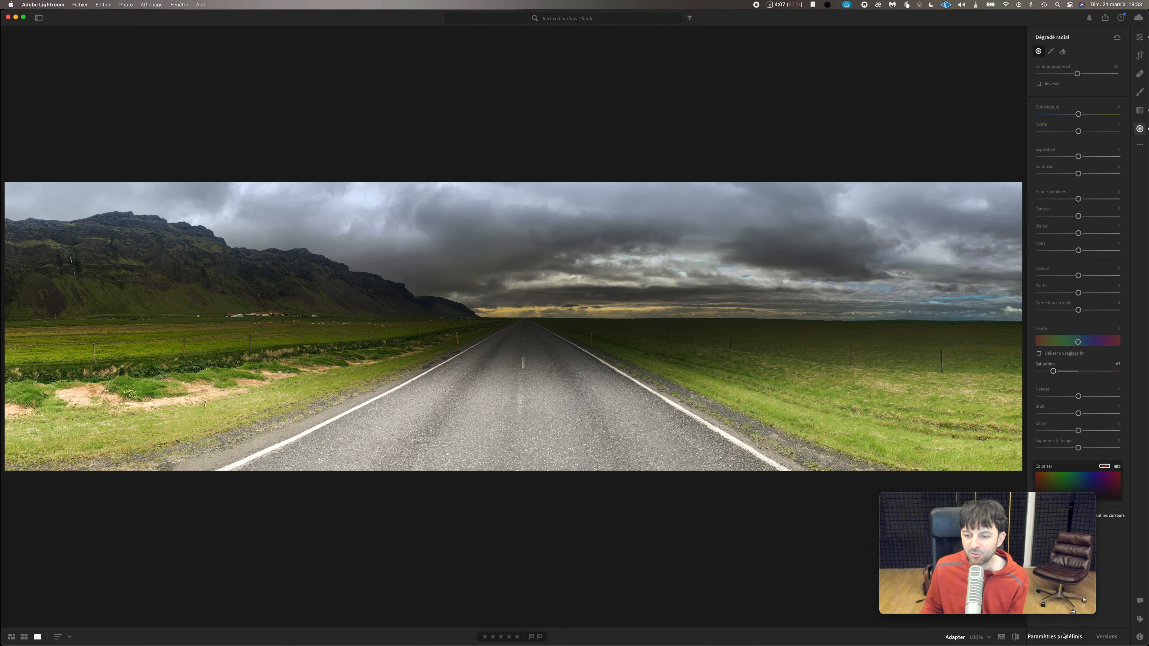
{"action": "left_click", "coordinate": [1015, 637]}
{"action": "left_click", "coordinate": [1015, 638]}
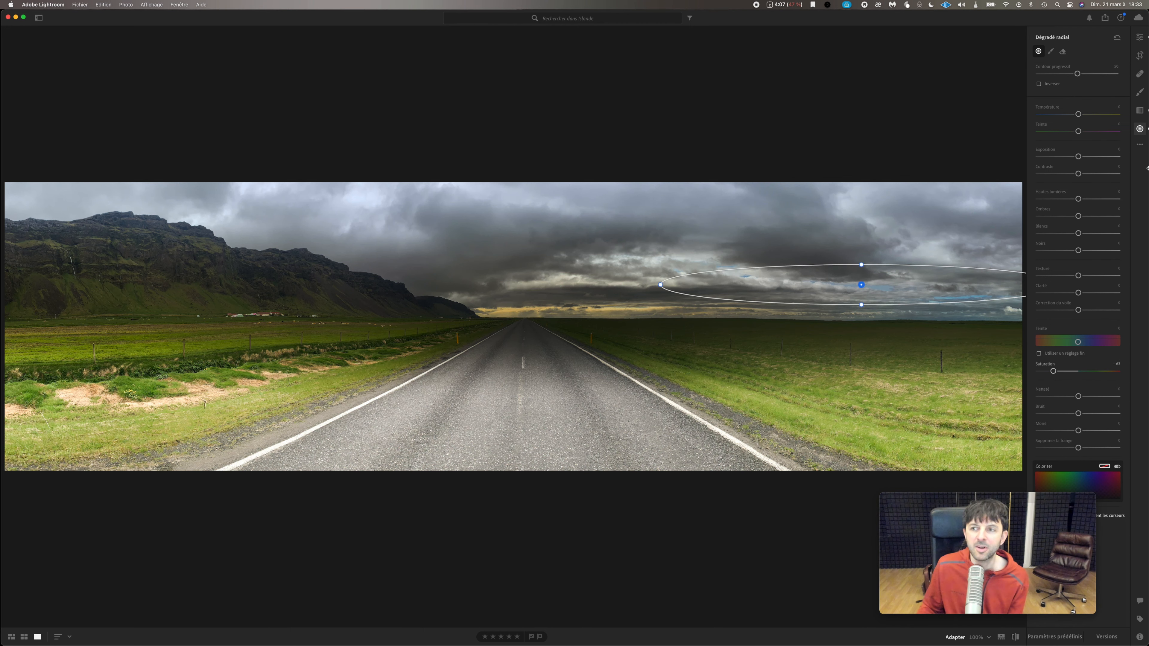
Set the whole photo's exposure to about +0.23 and its blacks to about +64
{"action": "left_click", "coordinate": [1140, 37]}
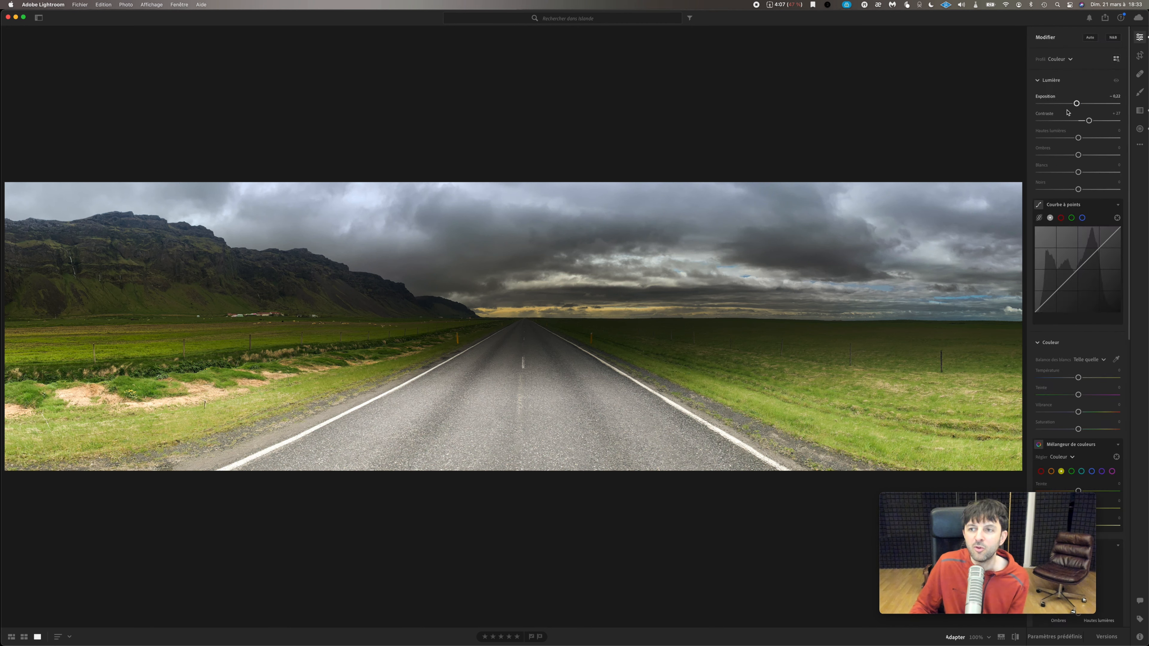
{"action": "left_click_drag", "start_coordinate": [1076, 104], "coordinate": [1080, 104]}
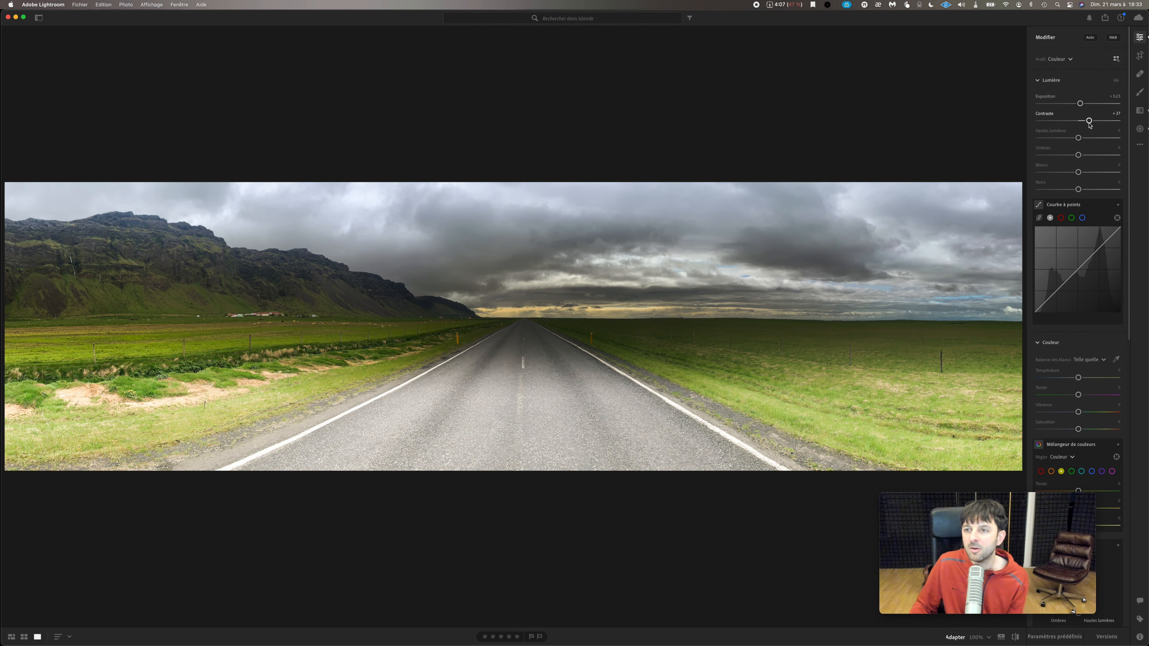
{"action": "left_click_drag", "start_coordinate": [1077, 189], "coordinate": [1105, 189]}
Compare the finished edit of the road panorama with the original photo
{"action": "left_click", "coordinate": [1002, 637]}
{"action": "left_click", "coordinate": [1002, 637]}
{"action": "left_click", "coordinate": [1015, 636]}
{"action": "left_click", "coordinate": [1016, 637]}
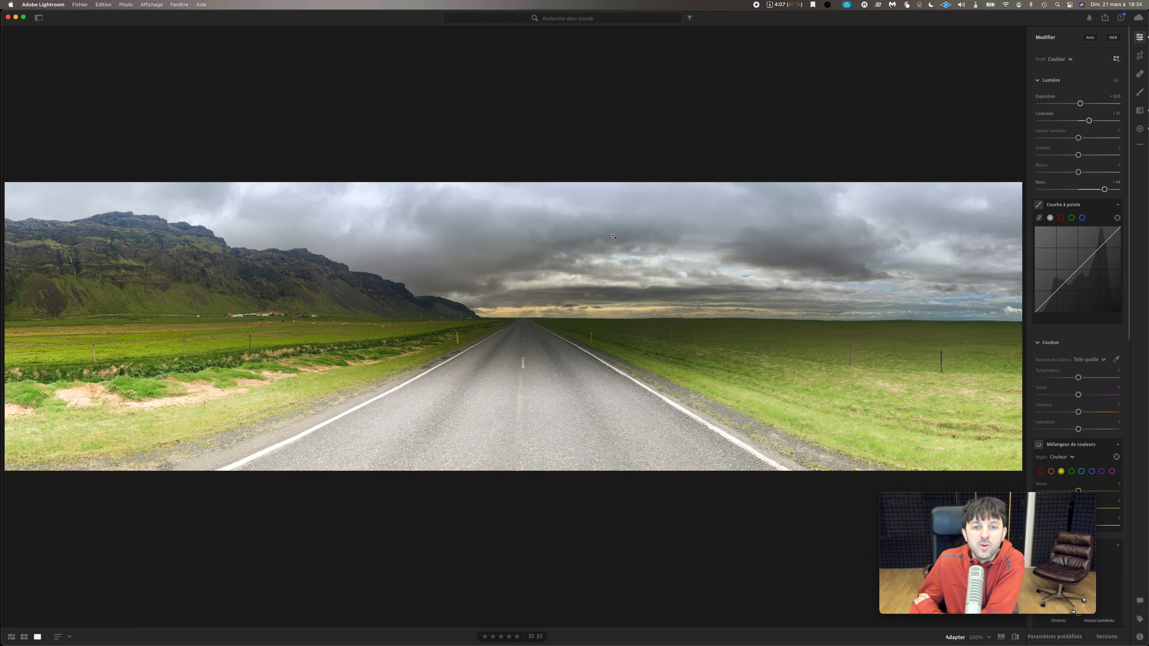
Review the linear gradients placed on the sky and the road, then return to the global adjustments
{"action": "left_click", "coordinate": [1141, 111]}
{"action": "left_click_drag", "start_coordinate": [532, 243], "coordinate": [523, 359]}
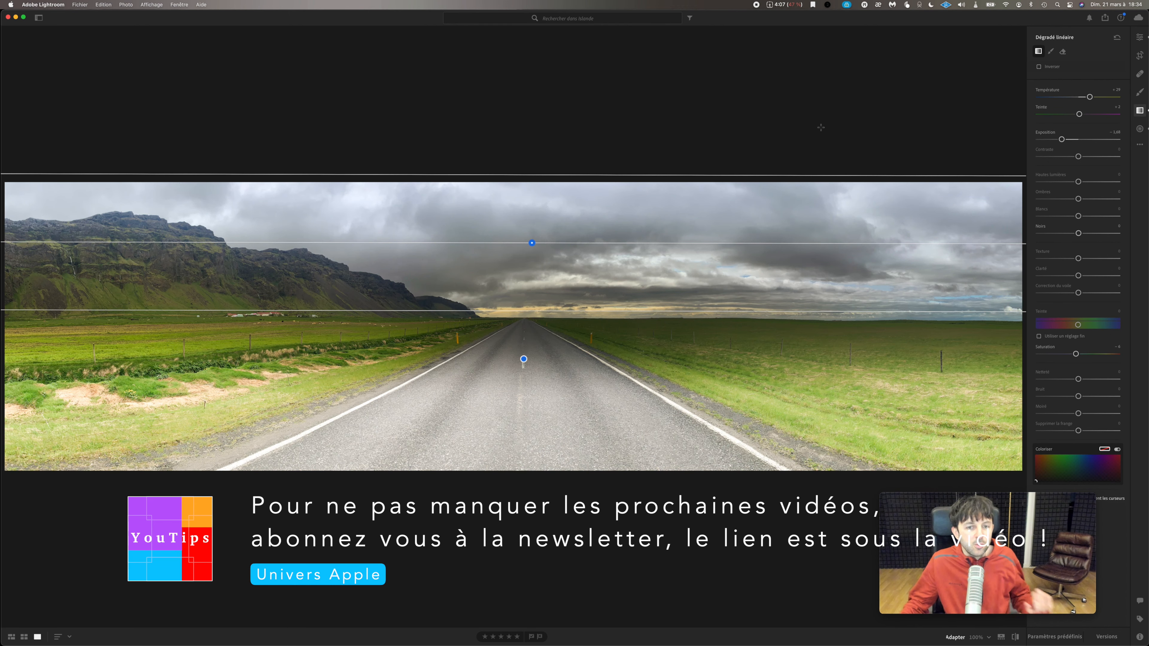
{"action": "left_click", "coordinate": [1141, 39]}
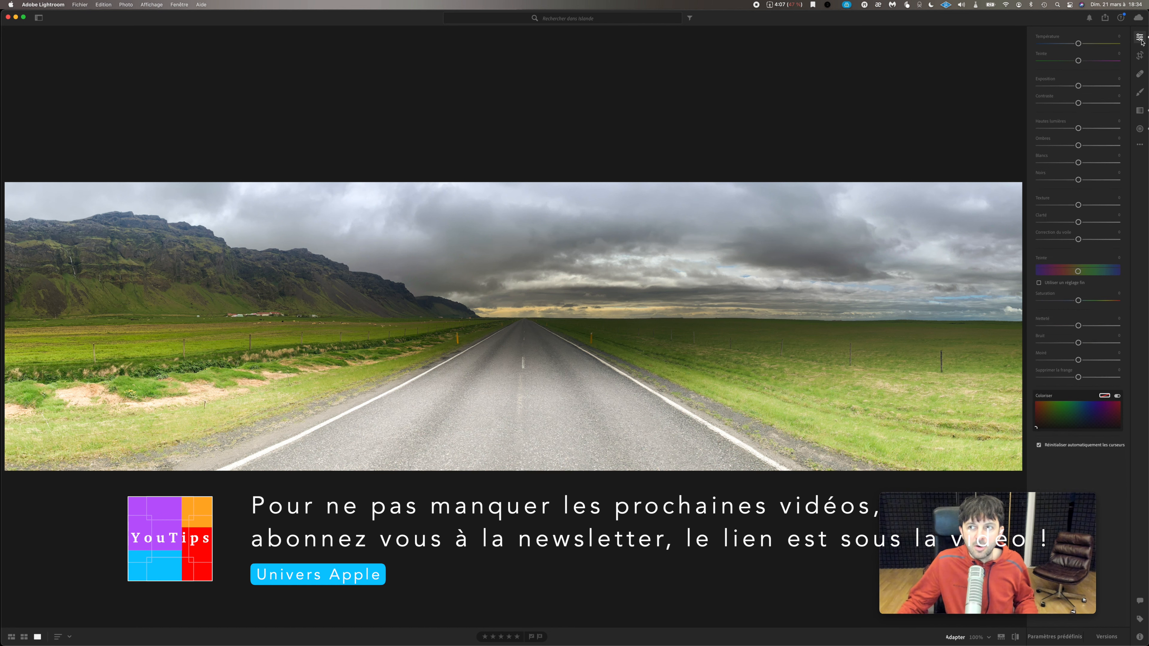